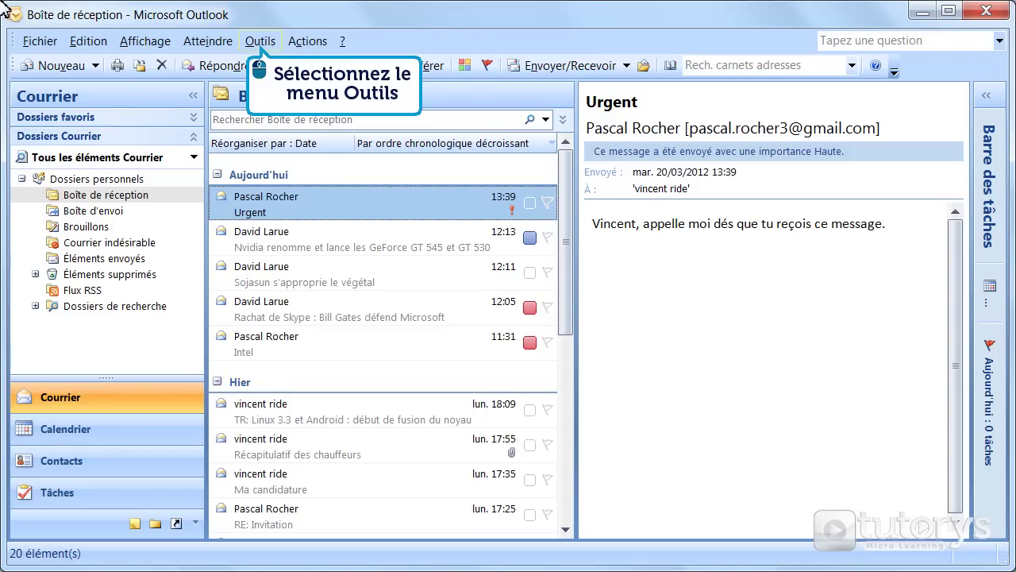
# Step: Start a new mail rule from the template "Déplacer les messages d'une personne spécifique vers un dossier"
pyautogui.click(259, 41)
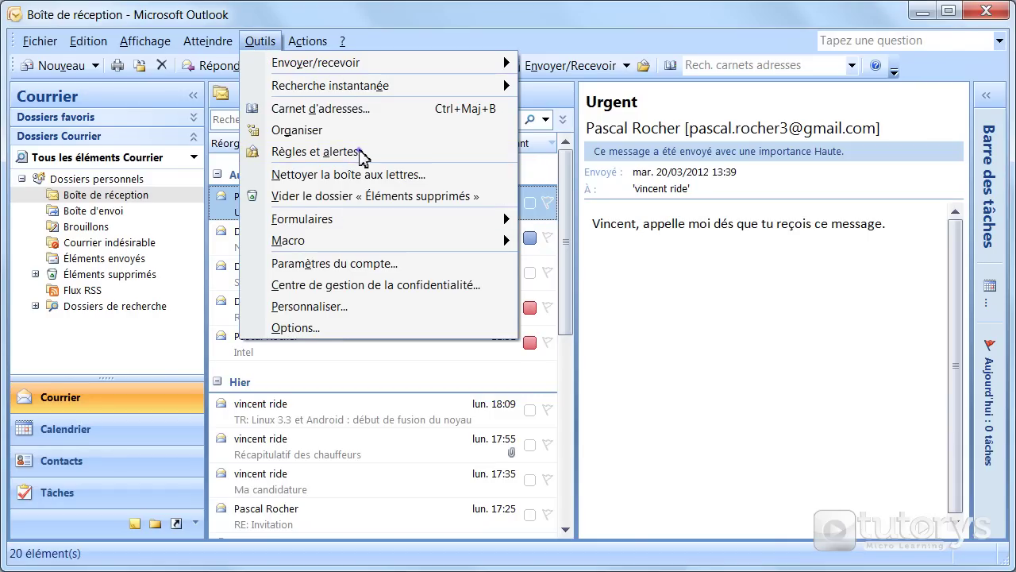
pyautogui.click(361, 152)
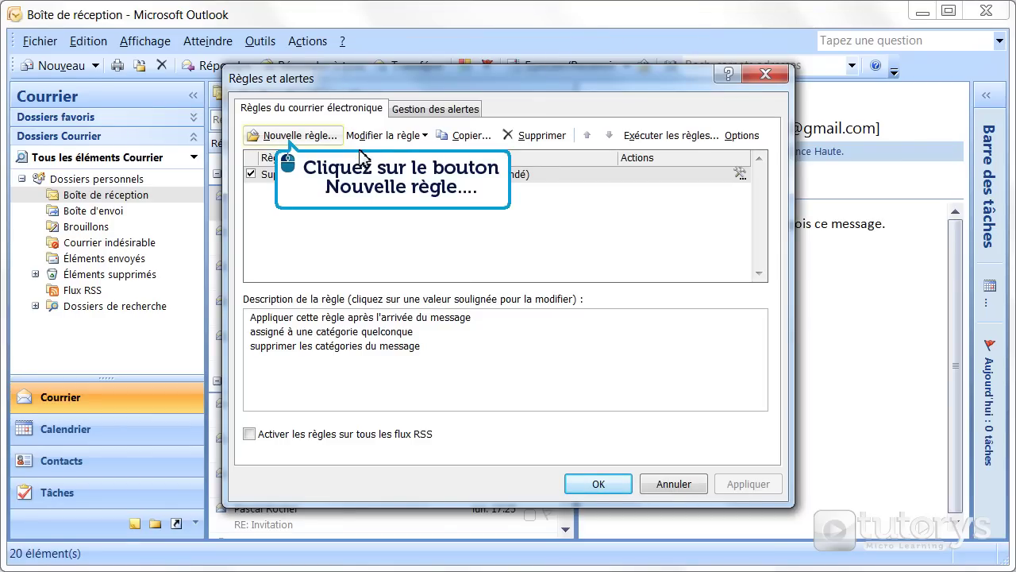
pyautogui.click(288, 136)
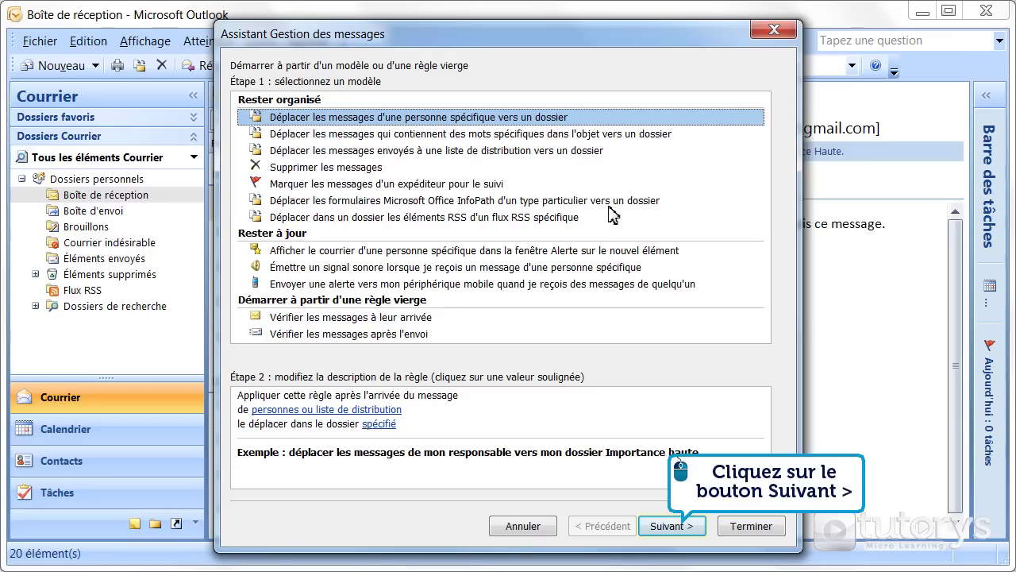
pyautogui.click(671, 526)
# Step: Set the rule's sender condition to the second person listed in the Contacts address book and proceed to the actions
pyautogui.scroll(-1, 562, 263)
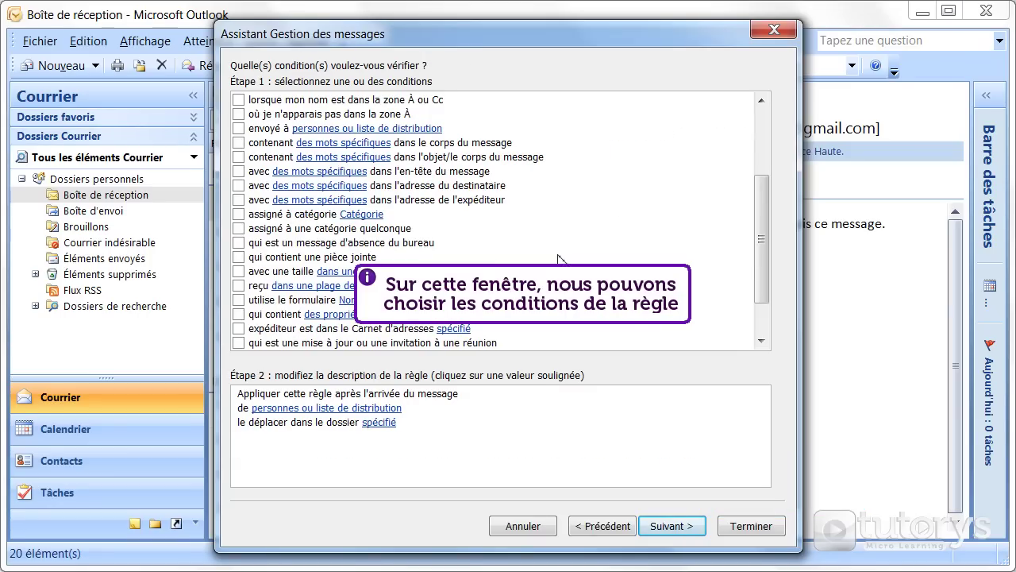
pyautogui.scroll(-2, 562, 261)
pyautogui.scroll(5, 562, 262)
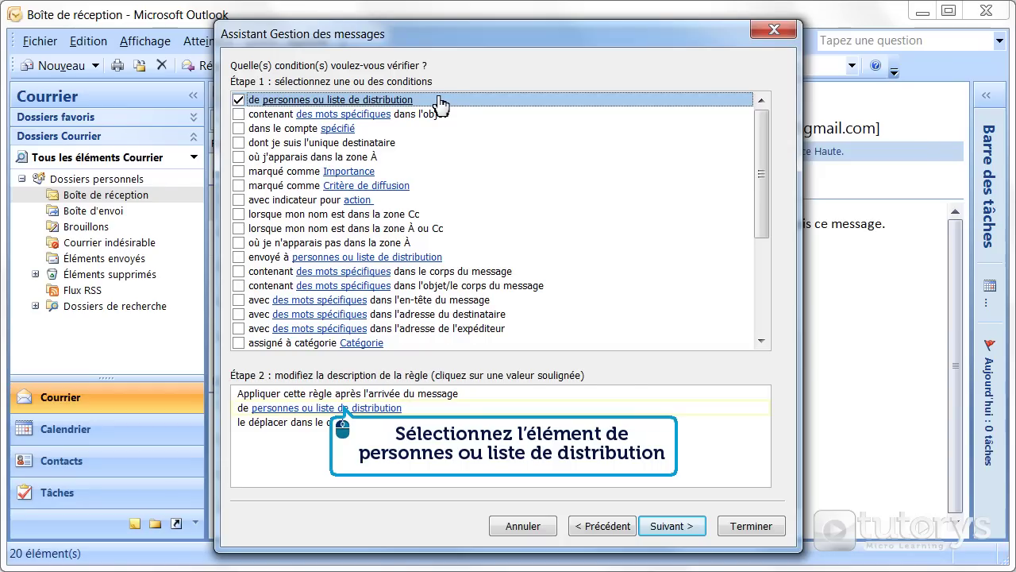
pyautogui.click(342, 408)
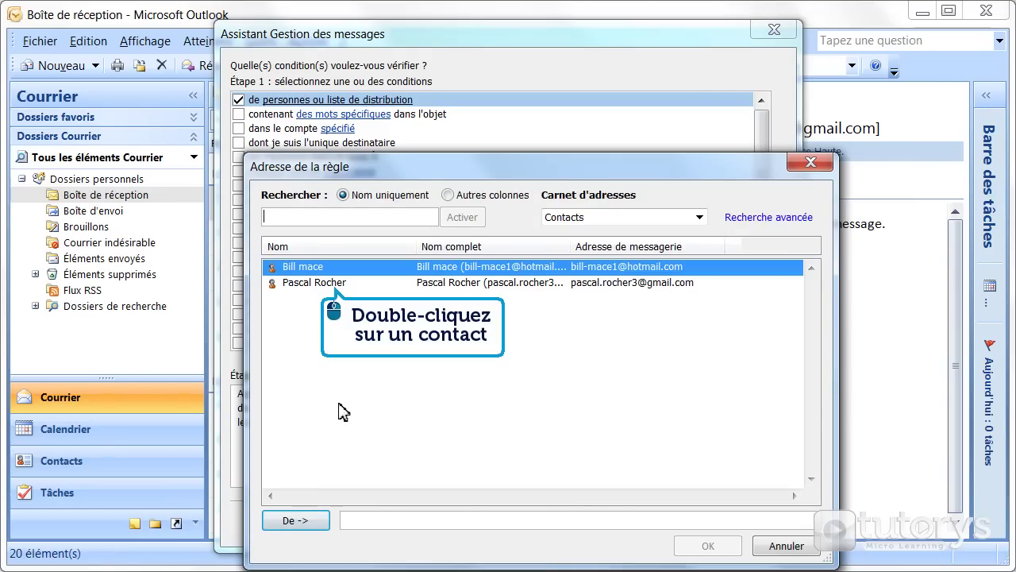
pyautogui.doubleClick(332, 288)
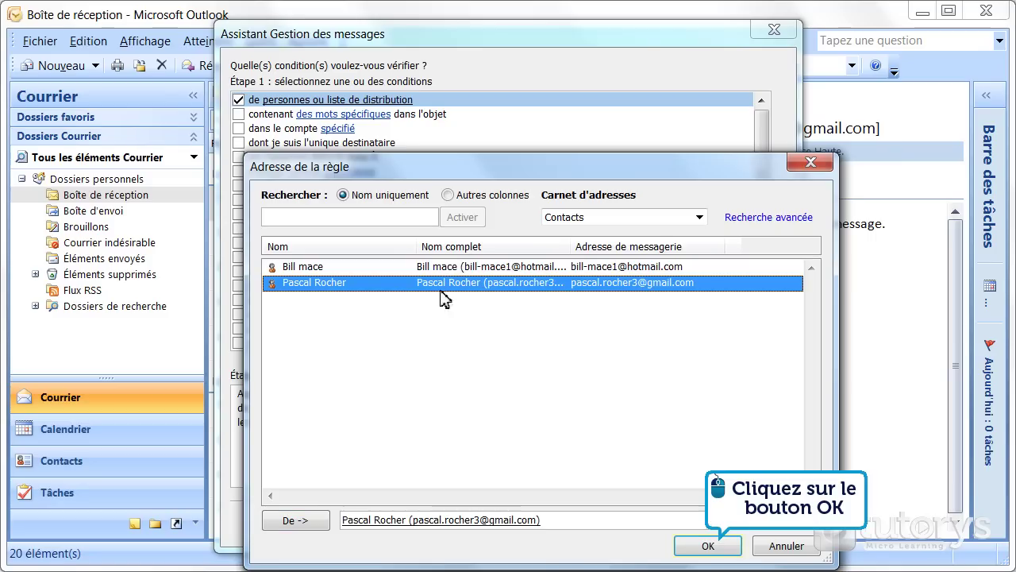
pyautogui.click(717, 546)
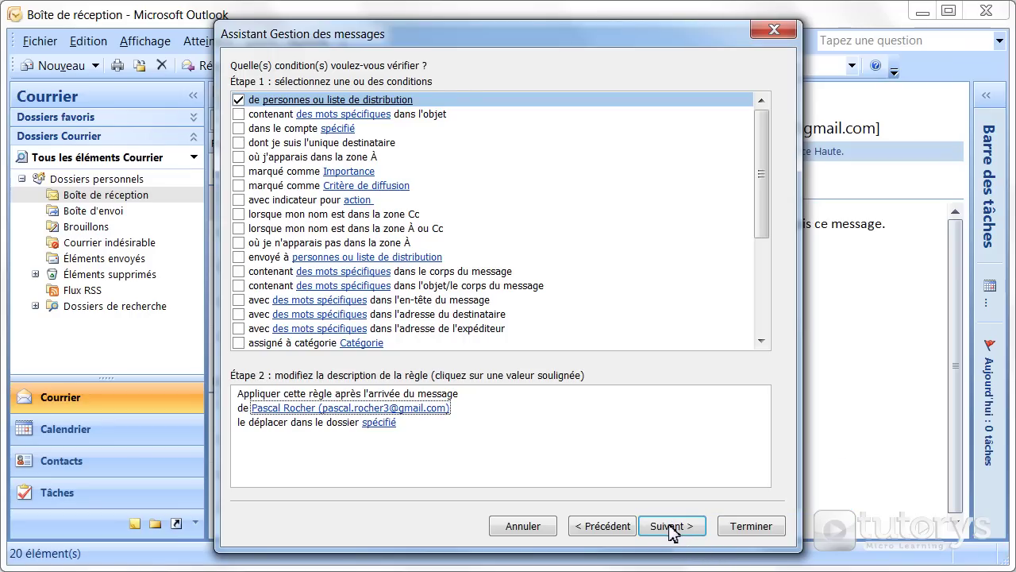
pyautogui.click(671, 525)
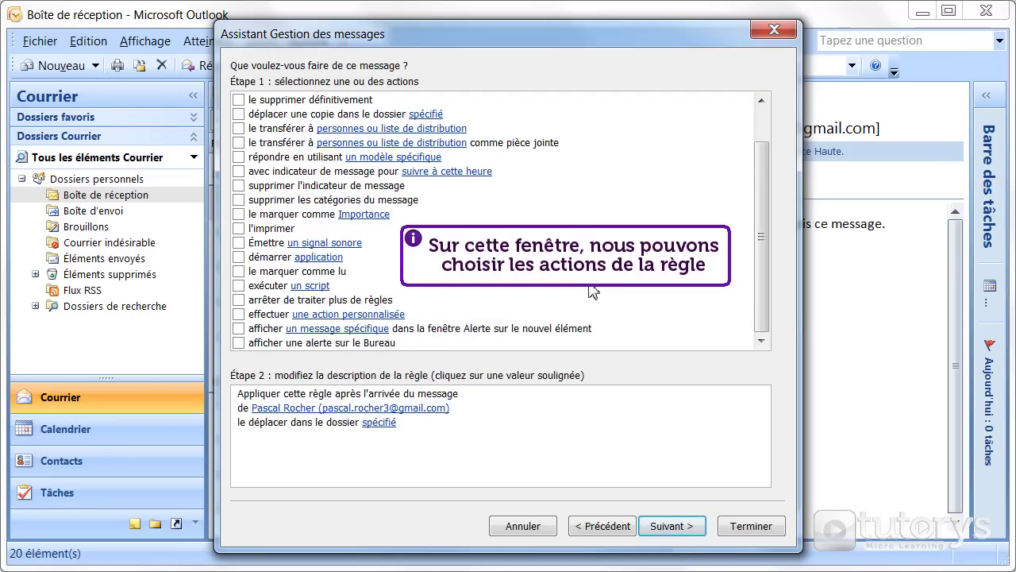
# Step: Create an Éléments Courrier folder named "Dossier de travail" under Dossiers personnels and set it as the rule's destination folder
pyautogui.scroll(1, 591, 292)
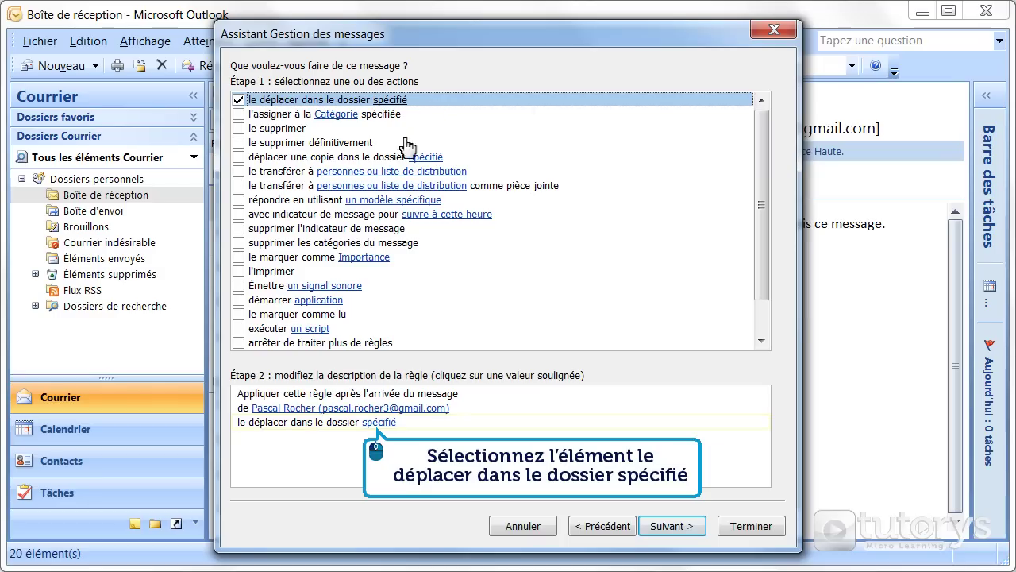
pyautogui.click(373, 423)
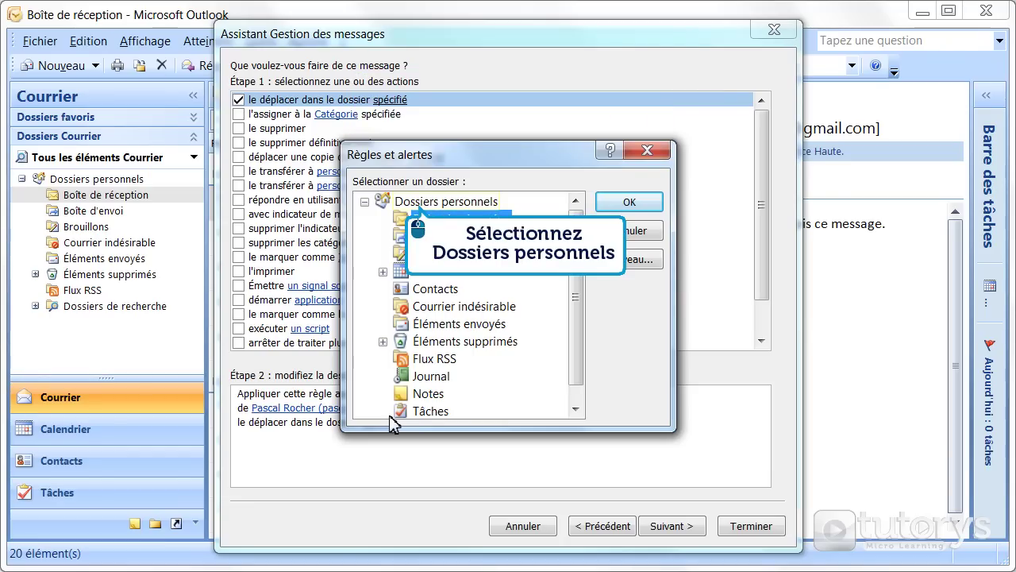
pyautogui.click(417, 203)
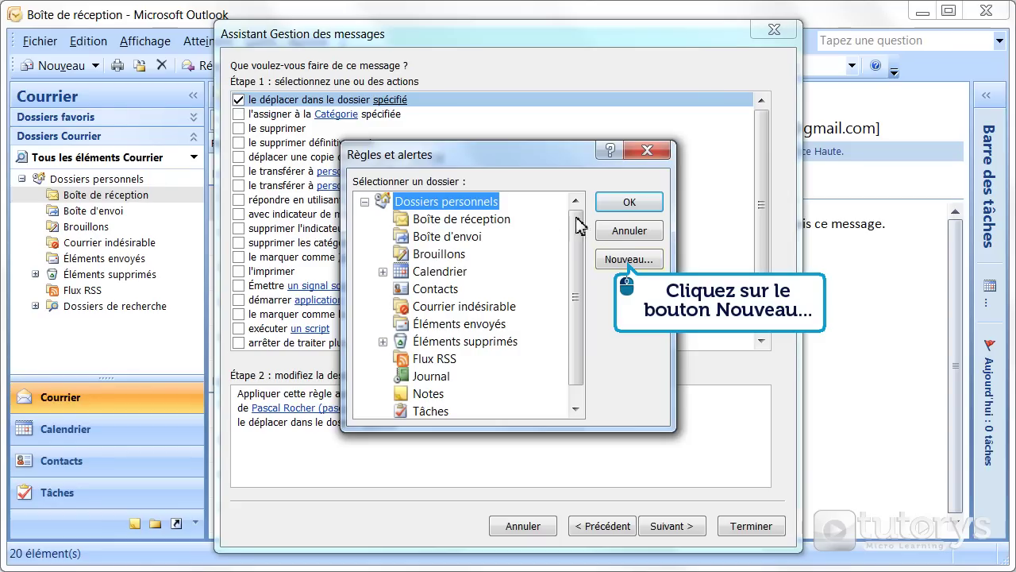
pyautogui.click(629, 260)
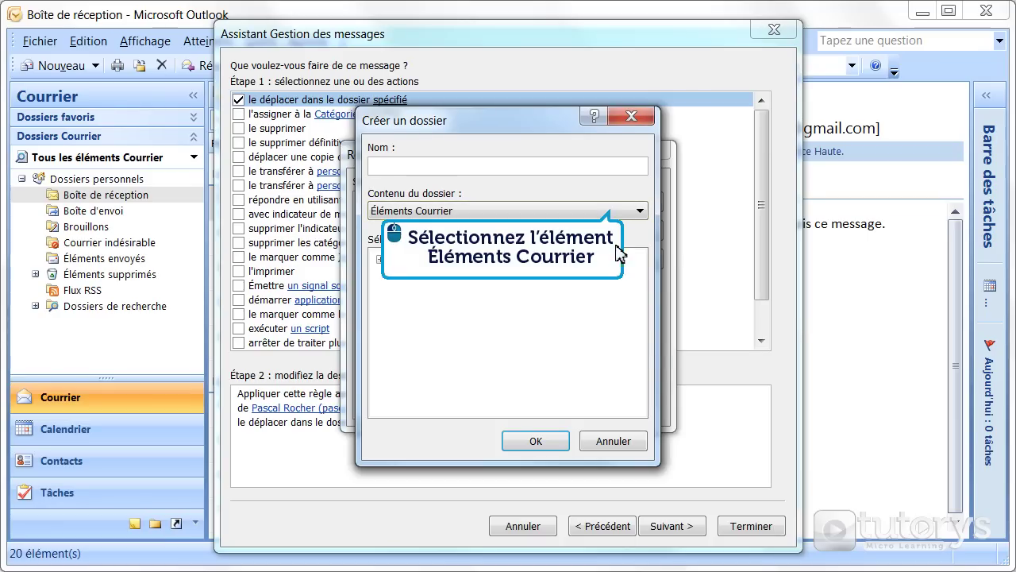
pyautogui.click(615, 211)
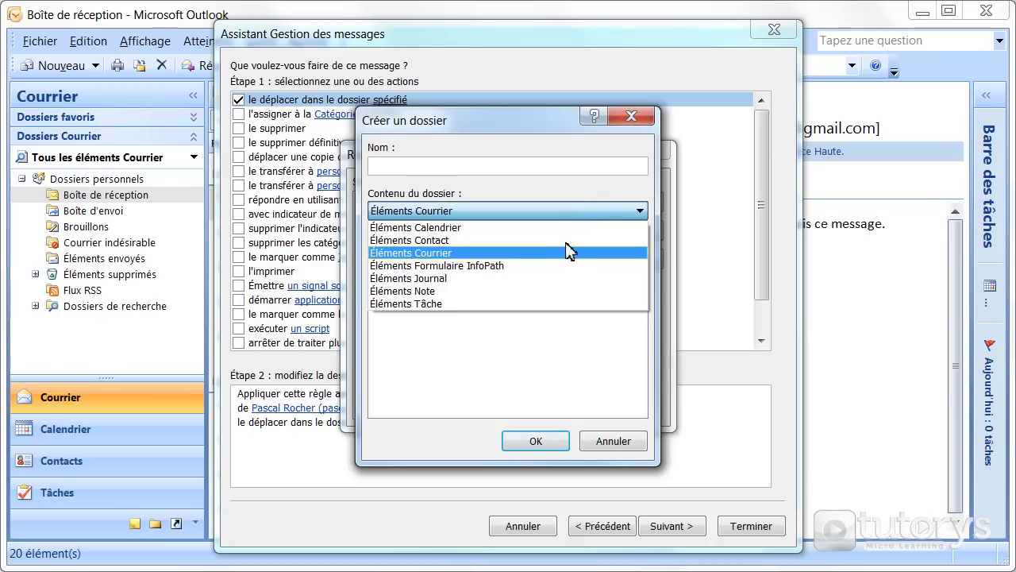
pyautogui.click(569, 249)
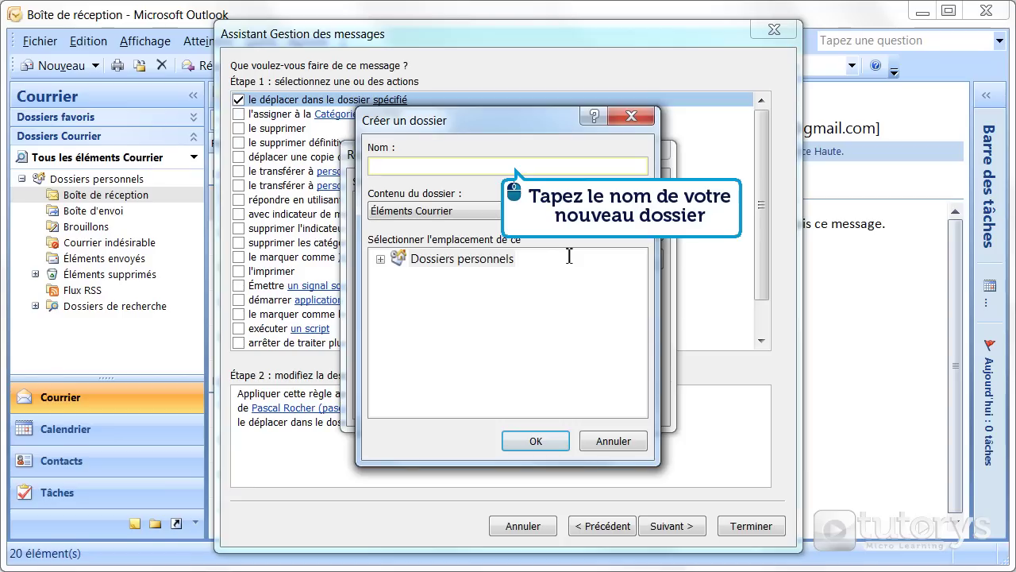
pyautogui.click(509, 166)
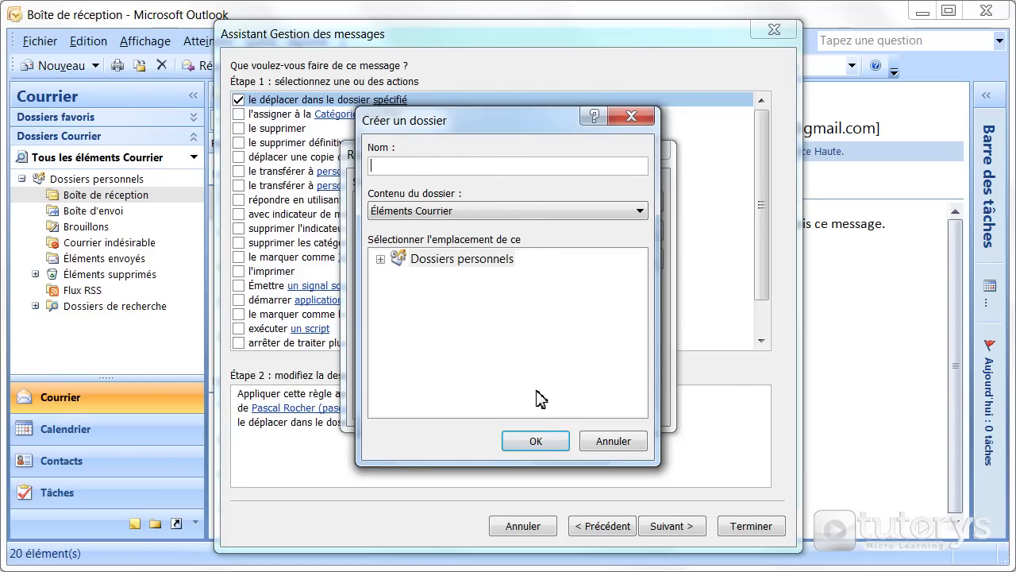
pyautogui.click(536, 441)
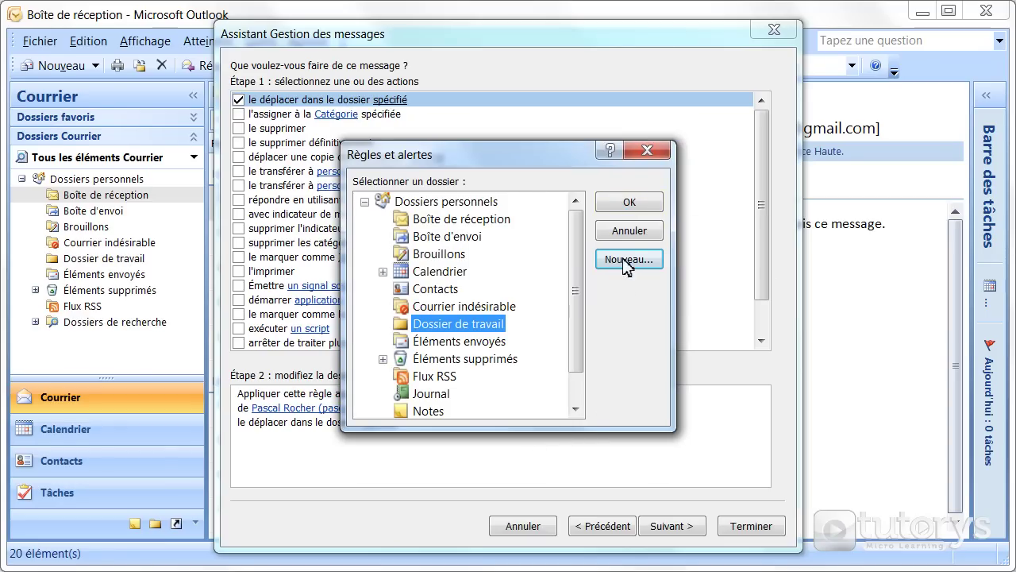
pyautogui.click(628, 204)
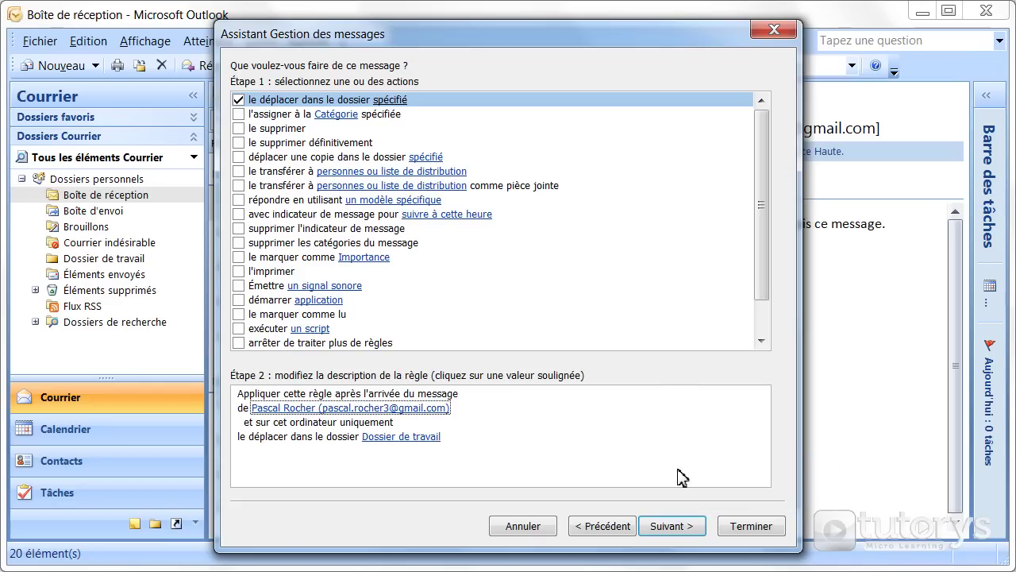
pyautogui.click(679, 528)
# Step: Leave the rule without exceptions, name it "Ranger ses emails" and have it run on messages already in Boîte de réception
pyautogui.scroll(-1, 640, 202)
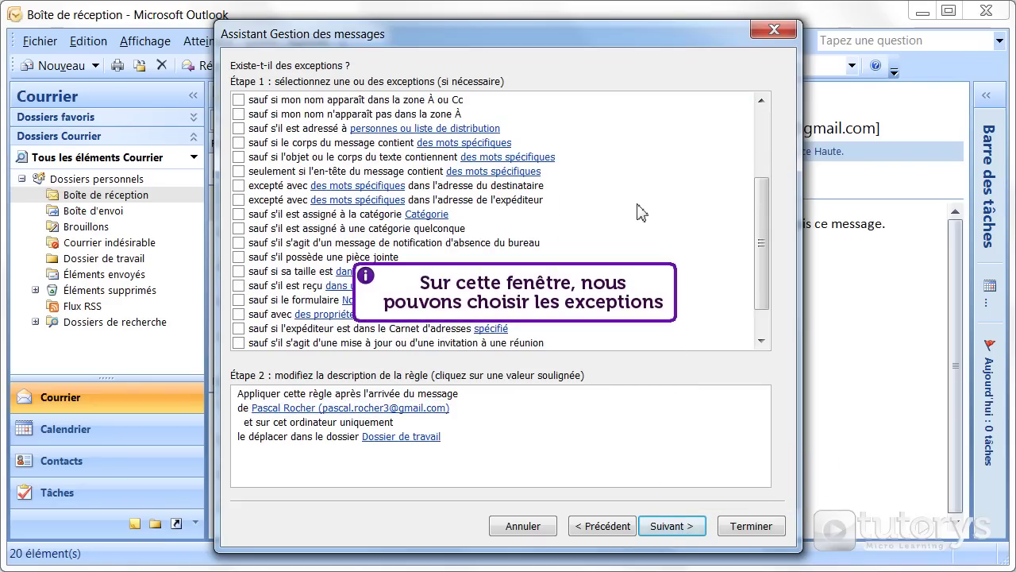
pyautogui.scroll(3, 640, 211)
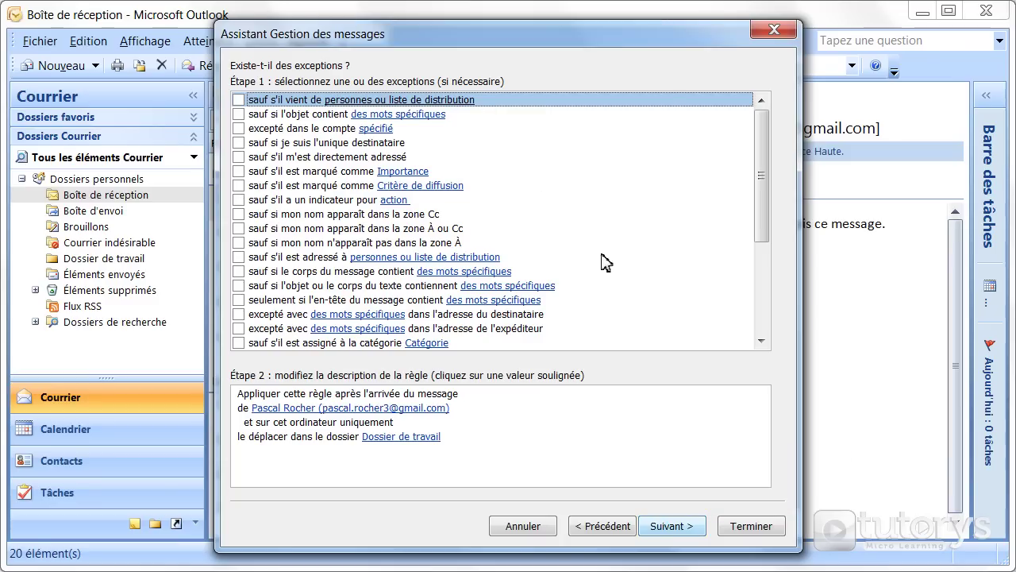
pyautogui.click(667, 525)
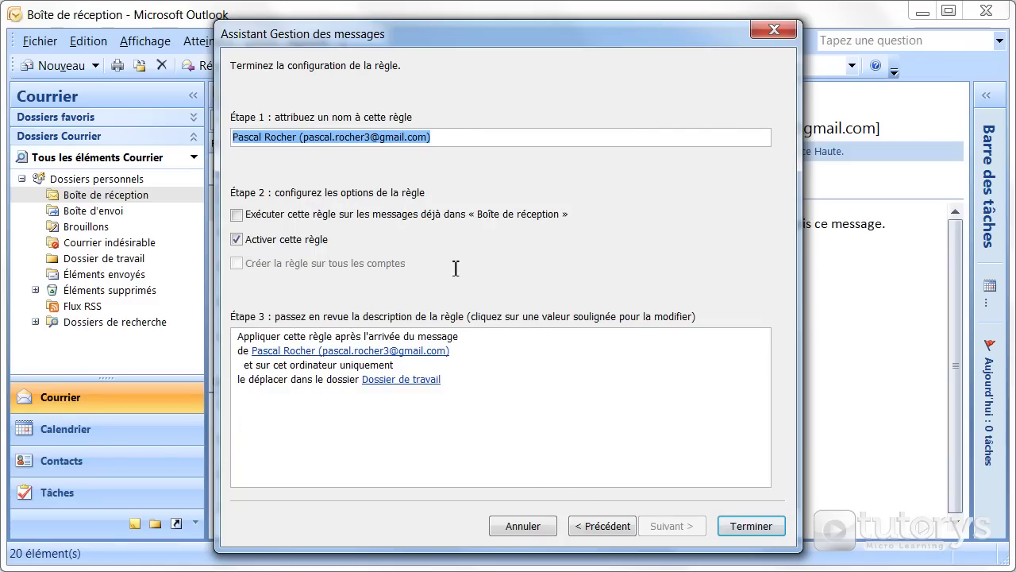
pyautogui.write('Ranger ses emails')
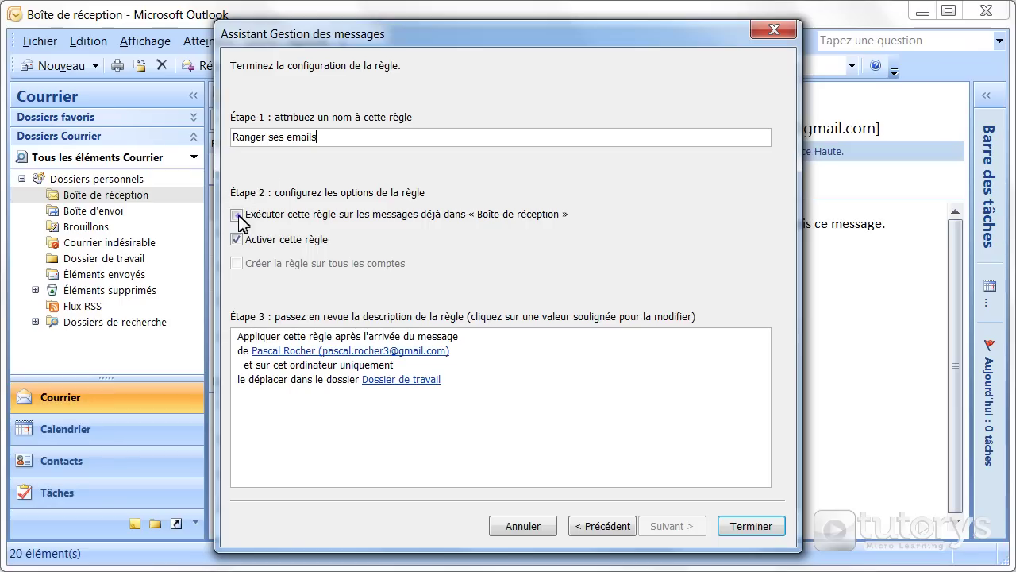
pyautogui.click(237, 215)
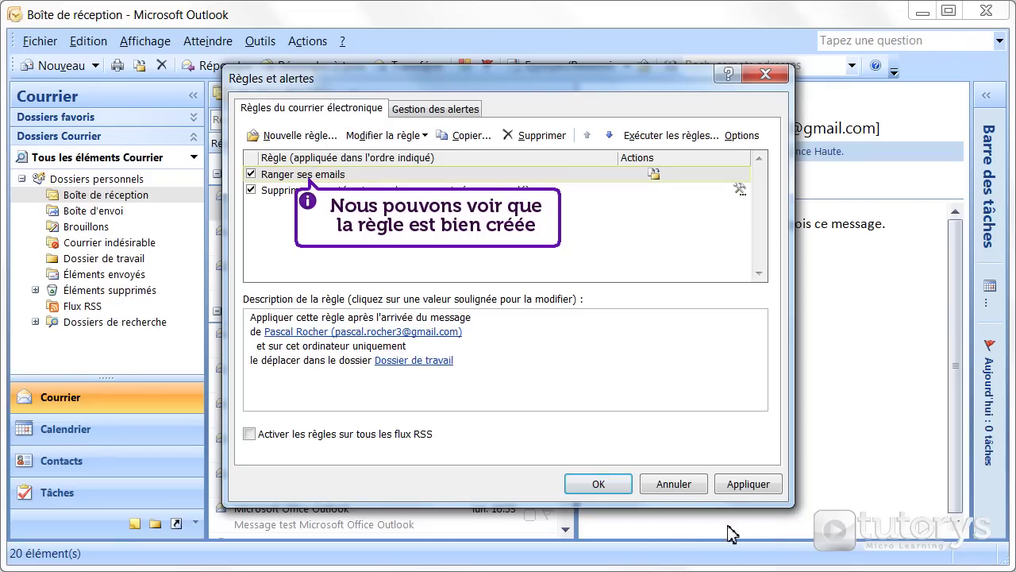
# Step: Apply the "Ranger ses emails" rule and open the Dossier de travail folder to check the moved messages
pyautogui.click(309, 178)
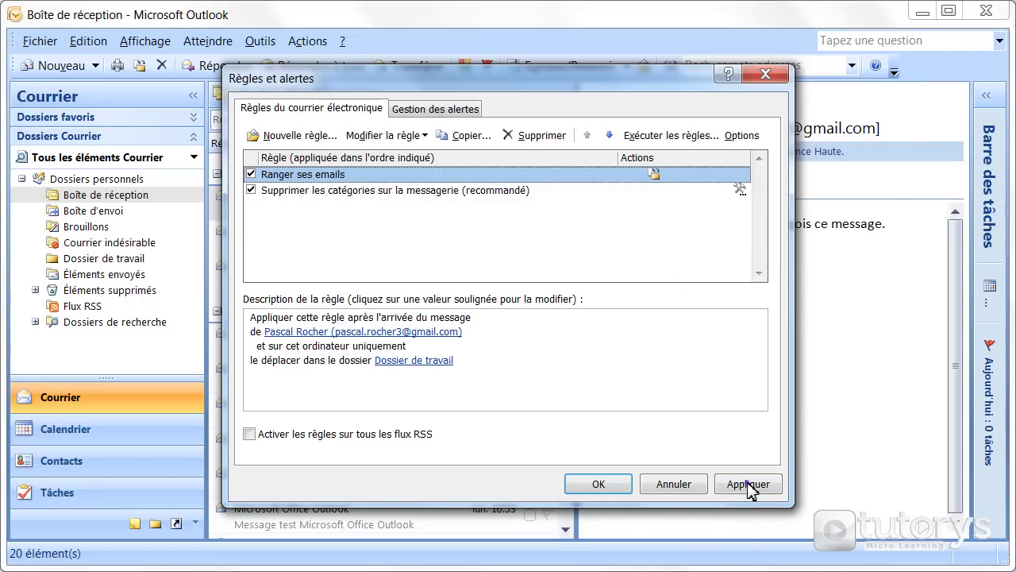
pyautogui.click(749, 485)
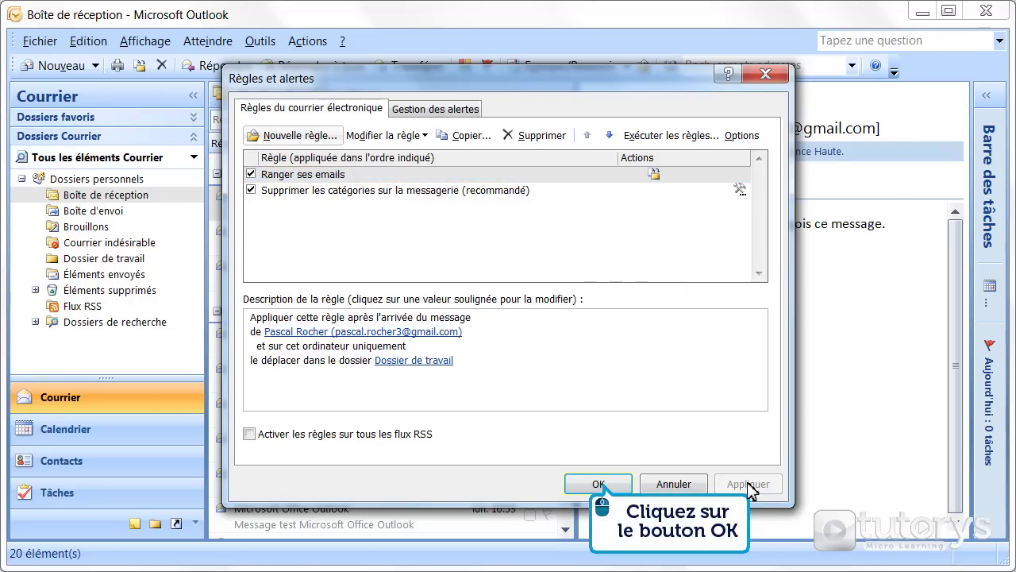
pyautogui.click(604, 485)
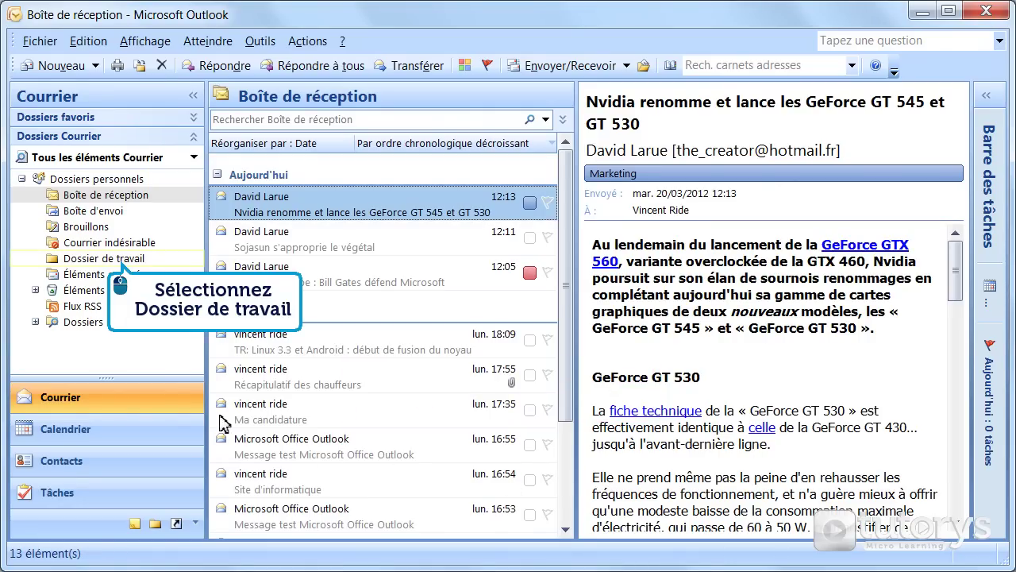
pyautogui.click(121, 267)
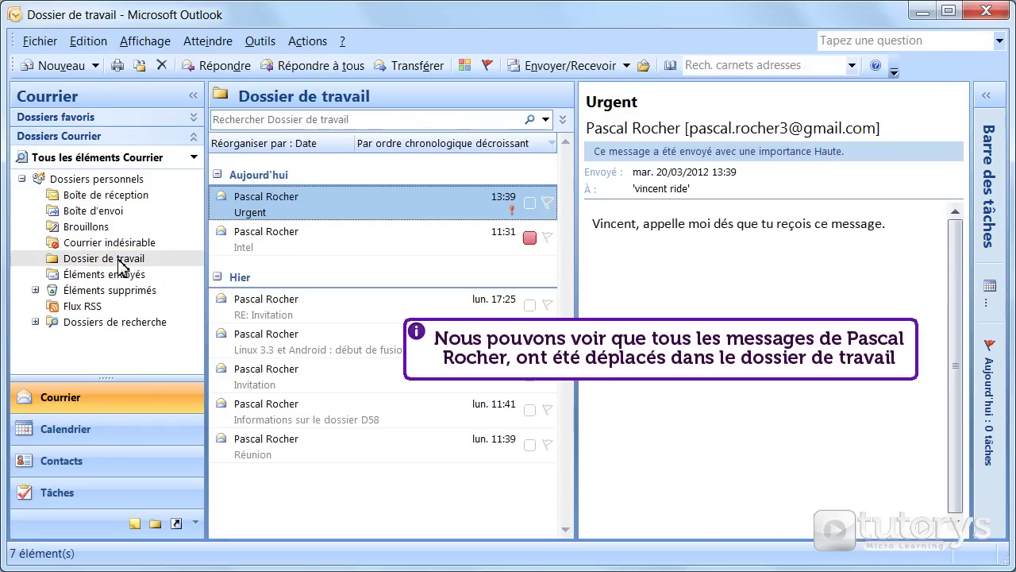